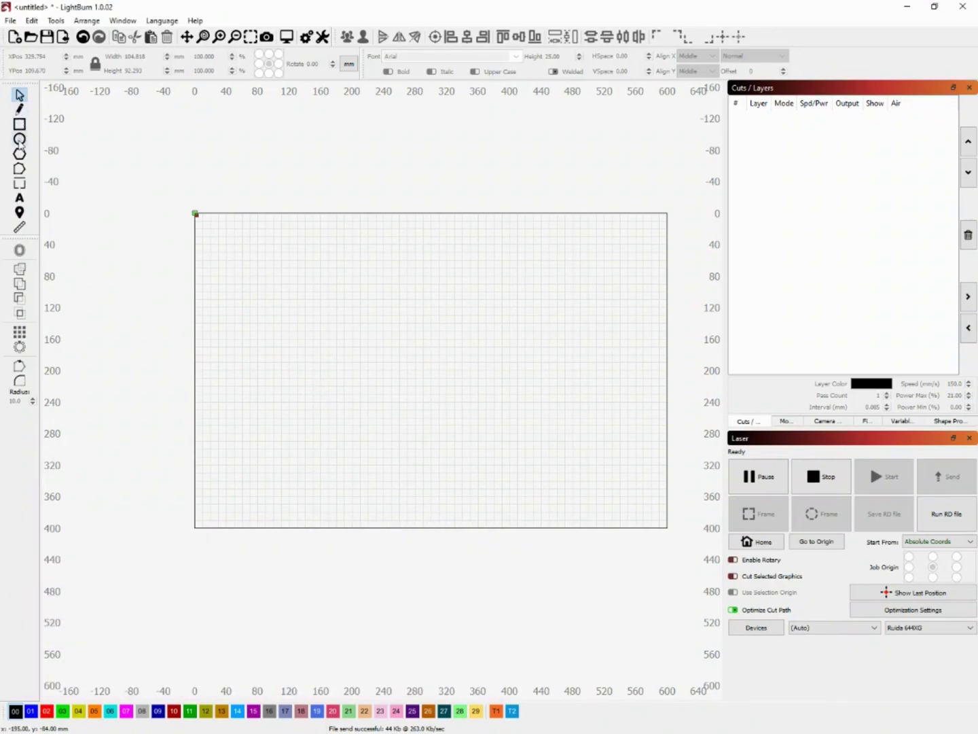
# - Draw a small 32 mm circle and put it on red cut layer 10
pyautogui.click(20, 140)
pyautogui.scroll(2, 285, 286)
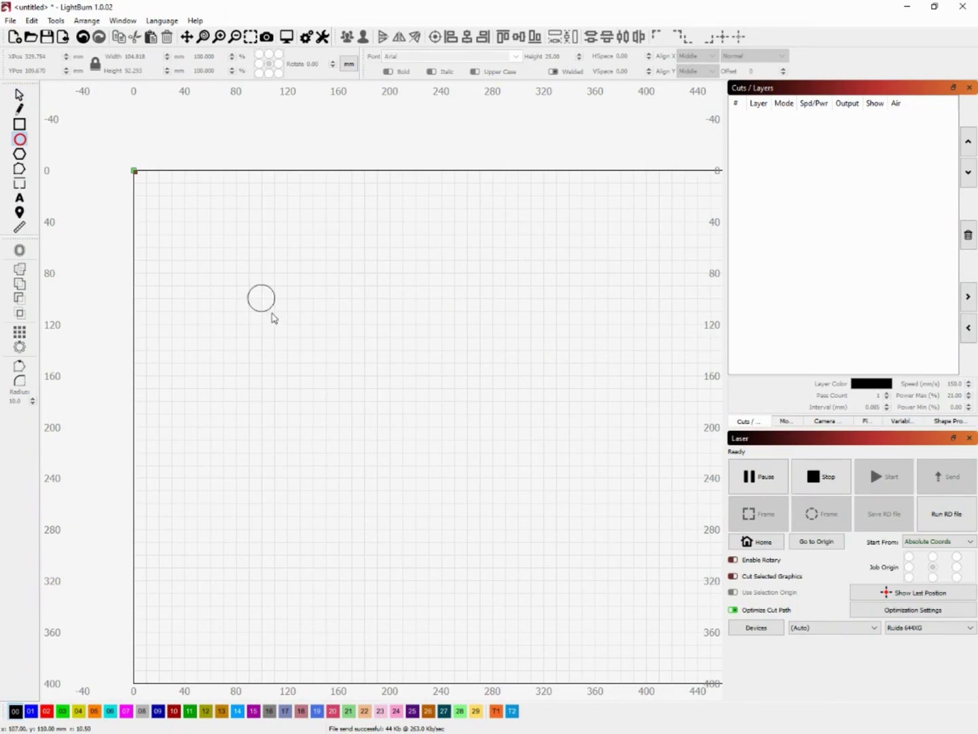
pyautogui.moveTo(273, 313); pyautogui.dragTo(289, 325)
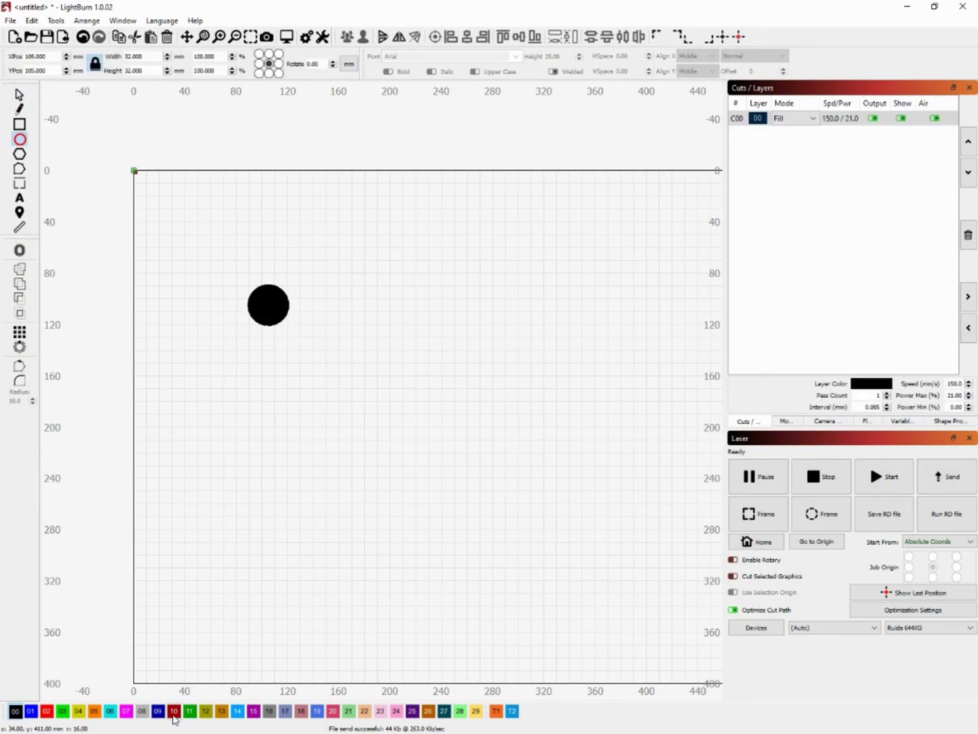
pyautogui.click(173, 711)
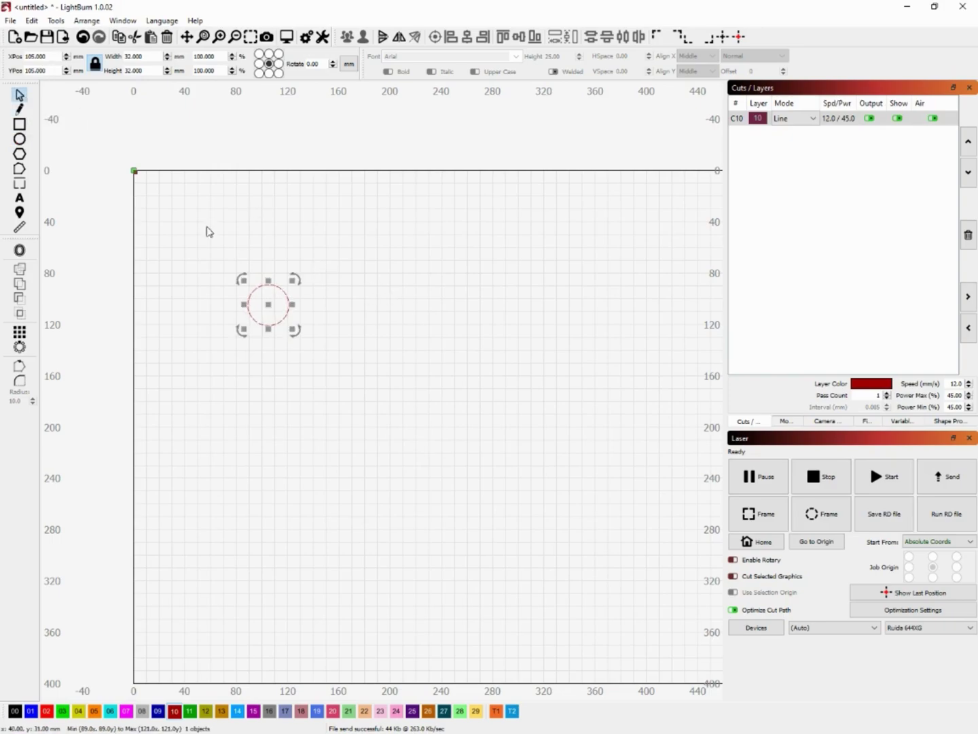
# - Duplicate the circle and move both circles lower on the bed, spaced apart
pyautogui.rightClick(274, 300)
pyautogui.click(309, 347)
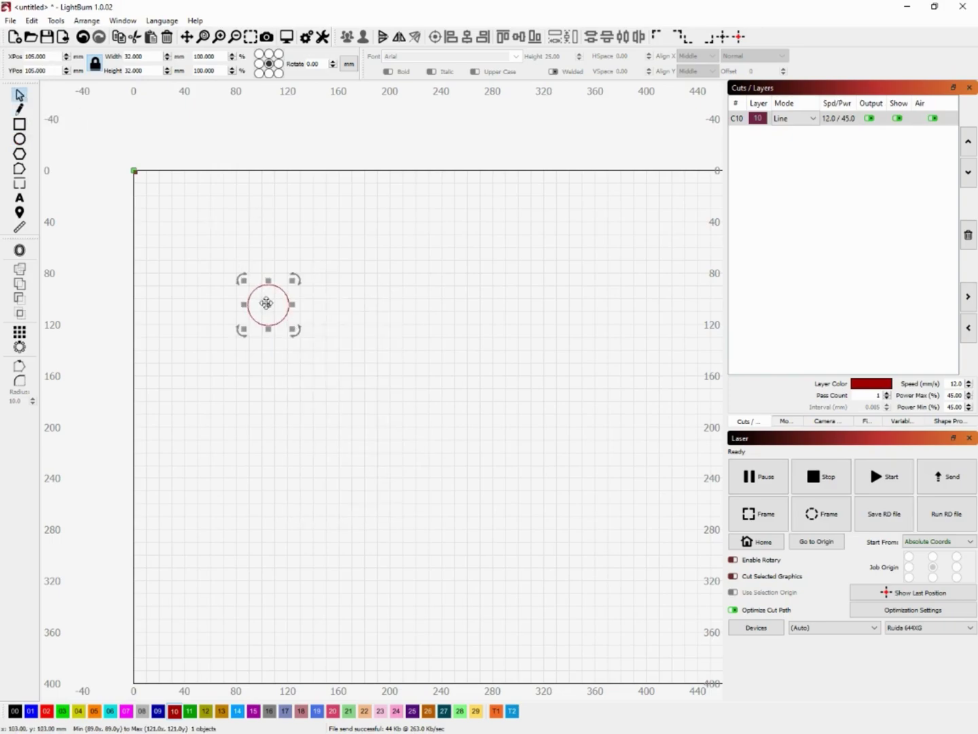
pyautogui.moveTo(232, 303); pyautogui.dragTo(580, 508)
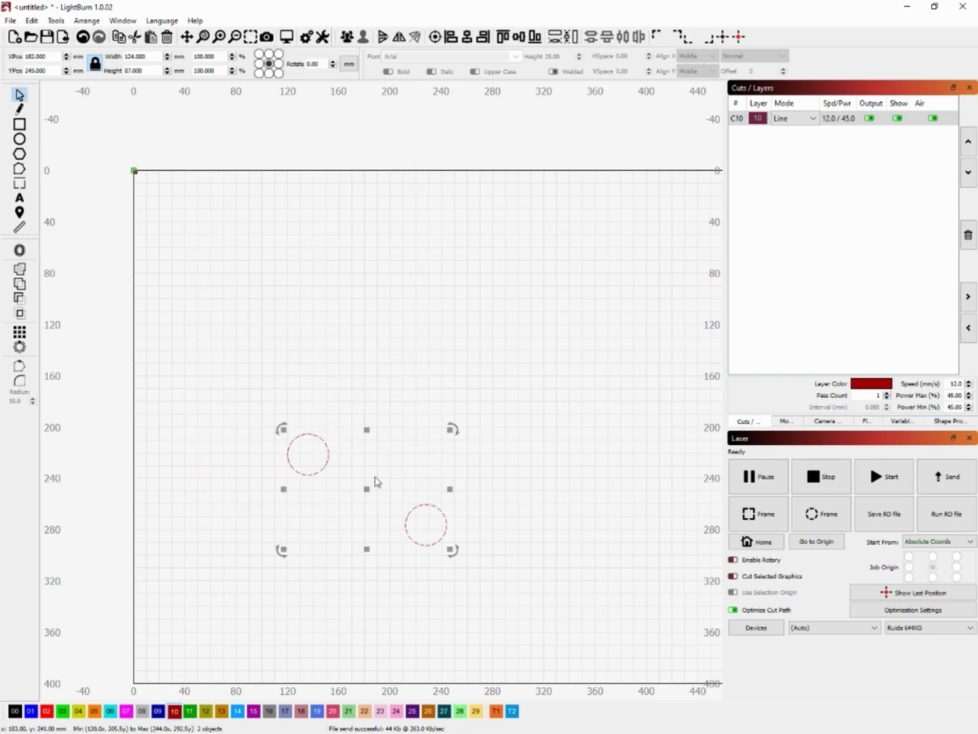
pyautogui.click(384, 397)
pyautogui.scroll(1, 388, 496)
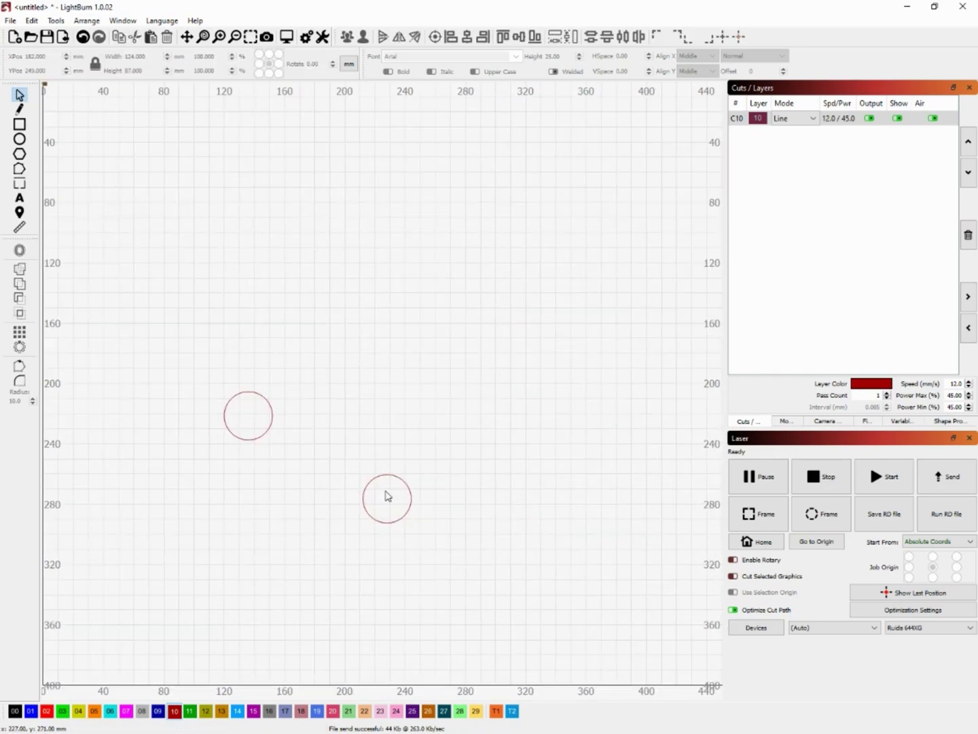
pyautogui.click(25, 202)
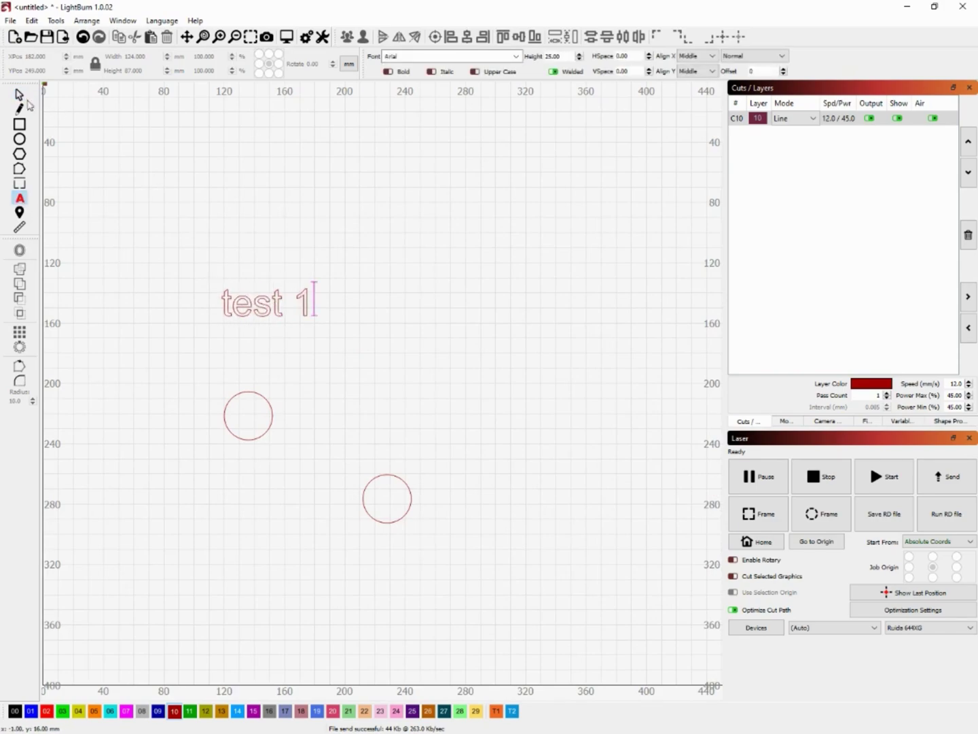
# - Put the 'test 1' text on layer 00 and duplicate it into the second circle
pyautogui.click(21, 95)
pyautogui.click(14, 712)
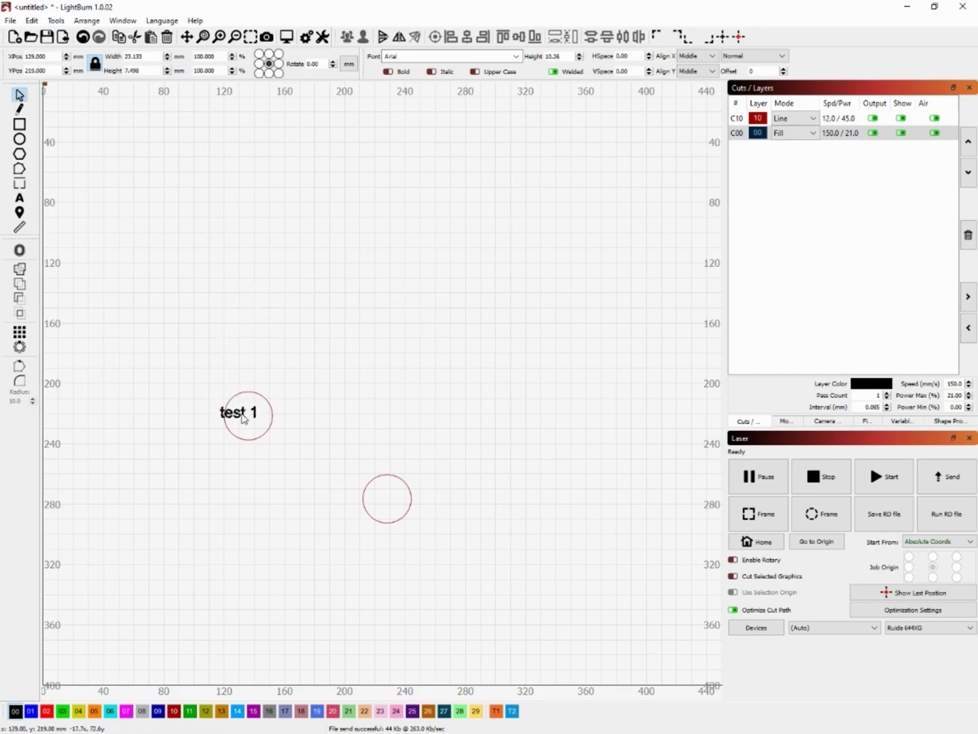
pyautogui.click(248, 415)
pyautogui.rightClick(246, 416)
pyautogui.click(295, 467)
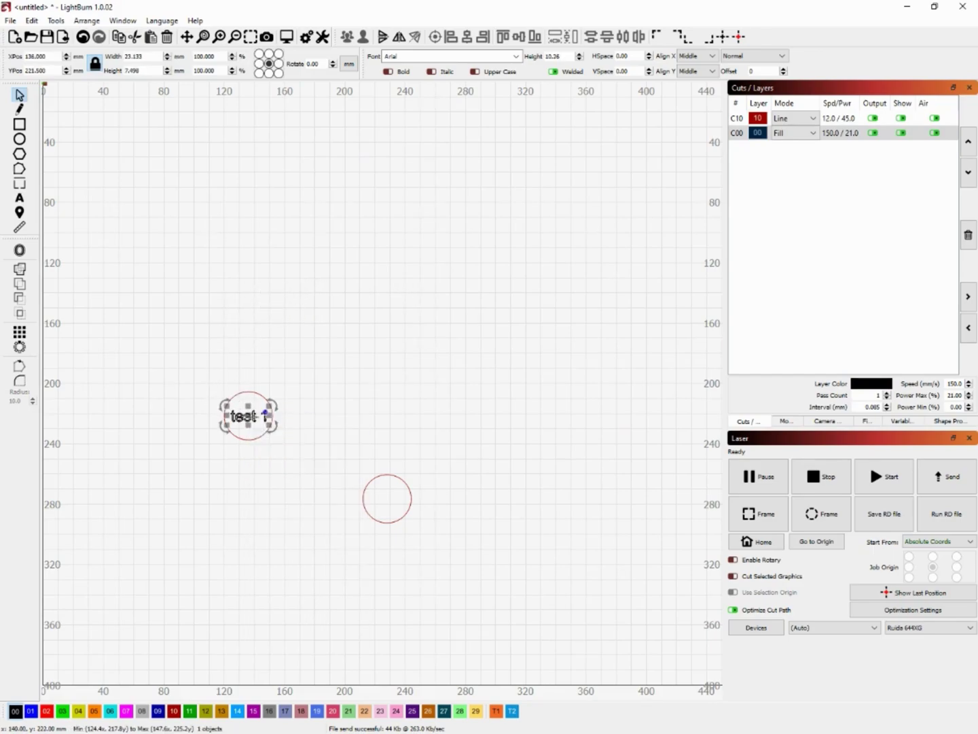
pyautogui.moveTo(269, 434); pyautogui.dragTo(401, 504)
pyautogui.click(405, 434)
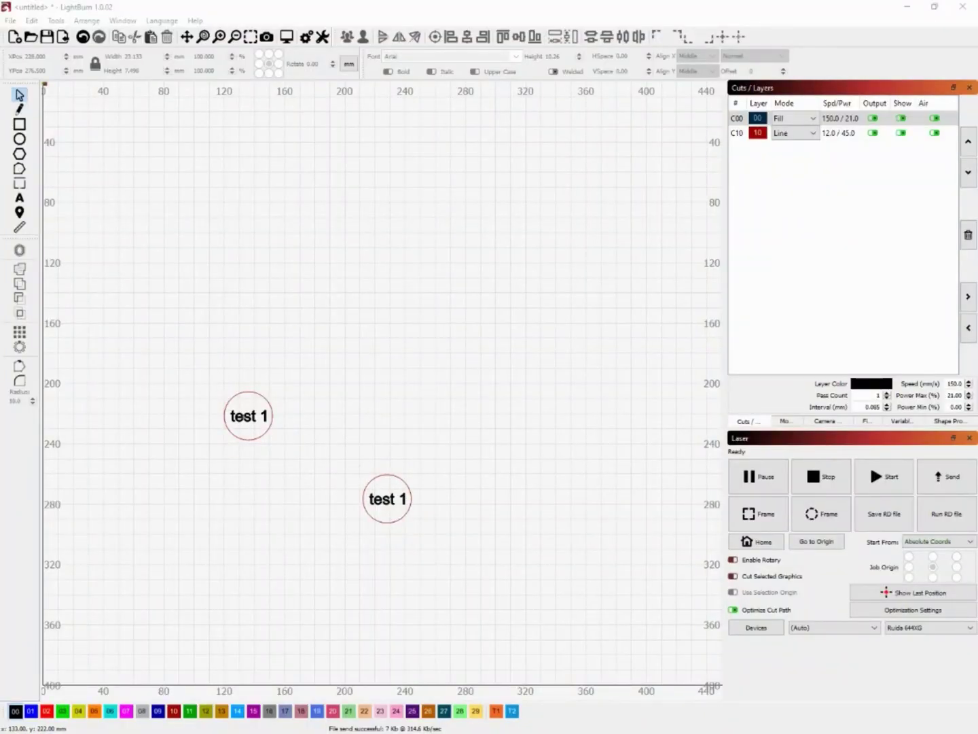
# - Delete the 'test 1' text from both circles
pyautogui.scroll(1, 241, 418)
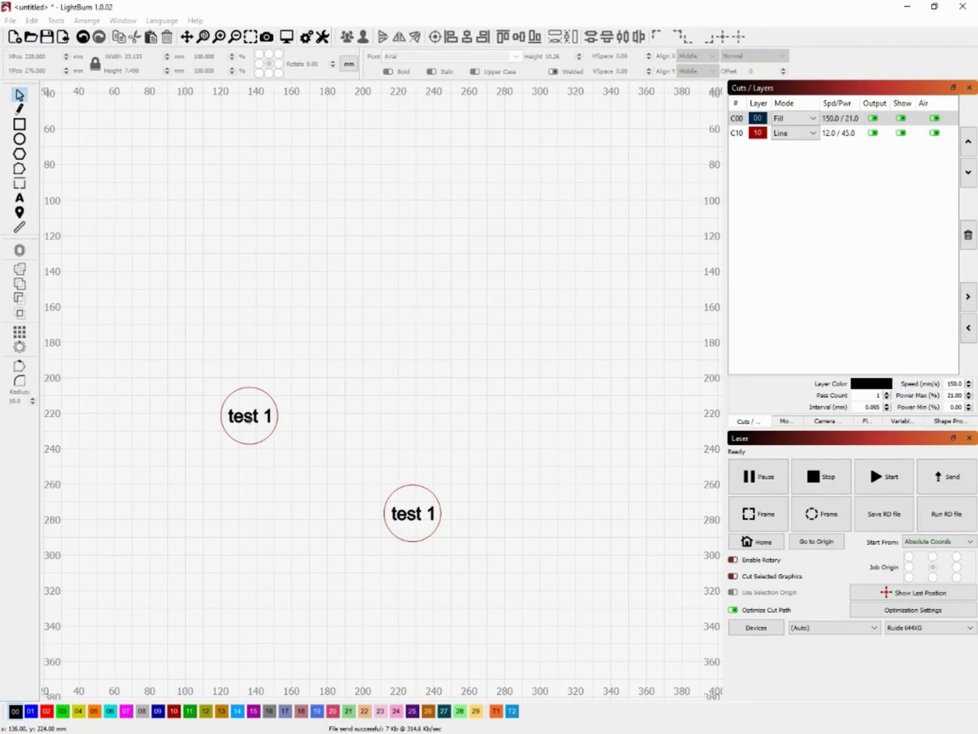
pyautogui.click(248, 417)
pyautogui.press('Delete')
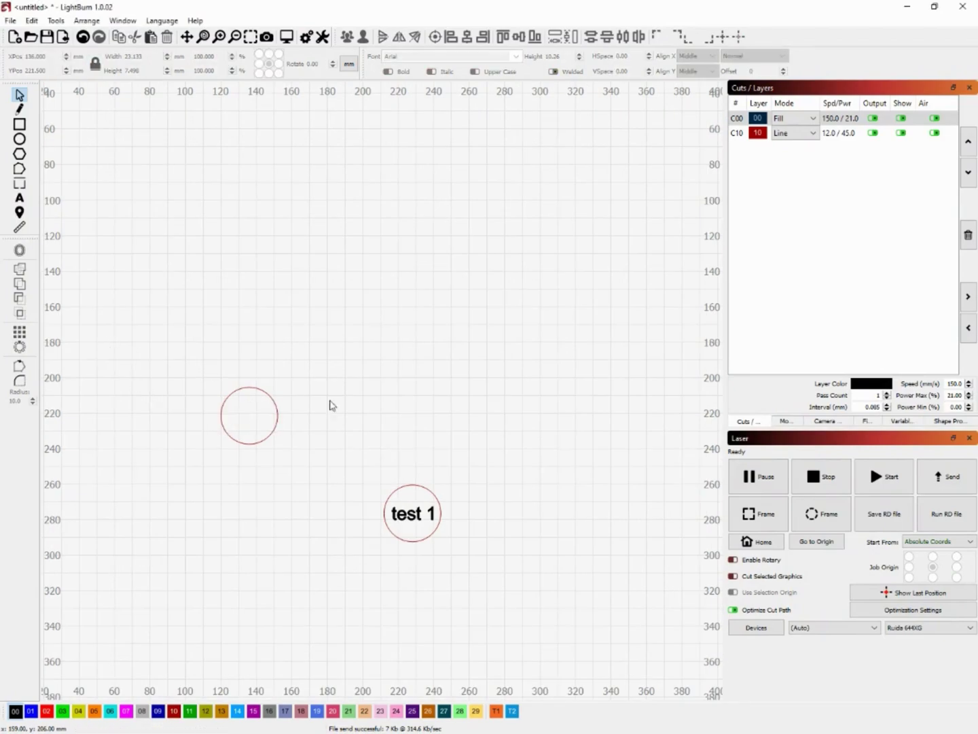
pyautogui.click(421, 516)
pyautogui.press('Delete')
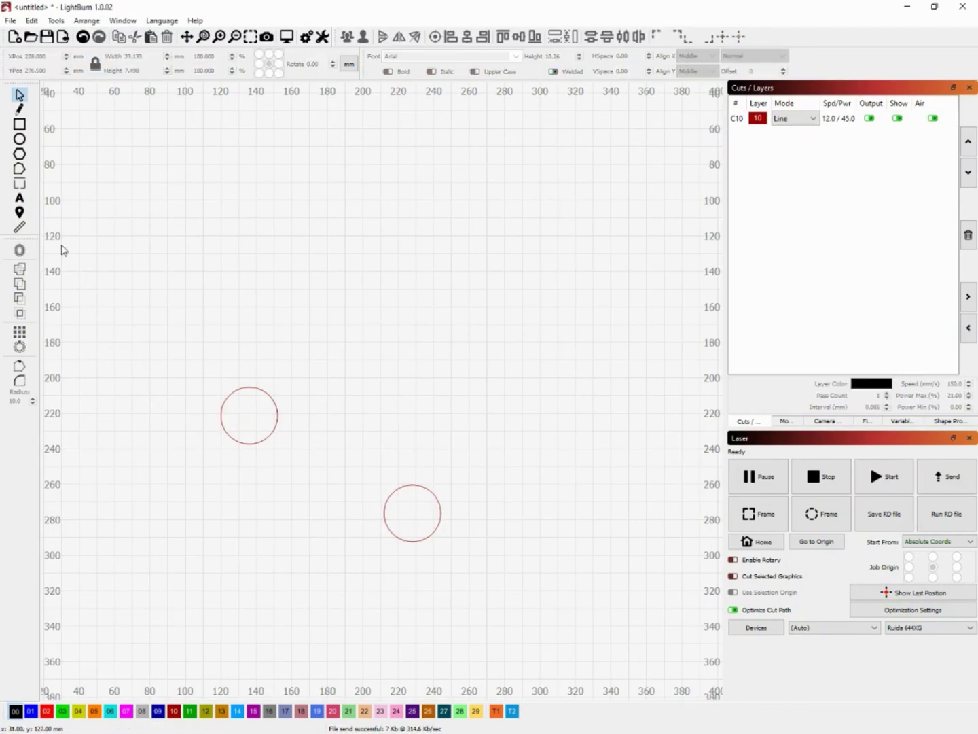
# - Add 'backside' text to both circles and switch off output for layer 10
pyautogui.click(20, 199)
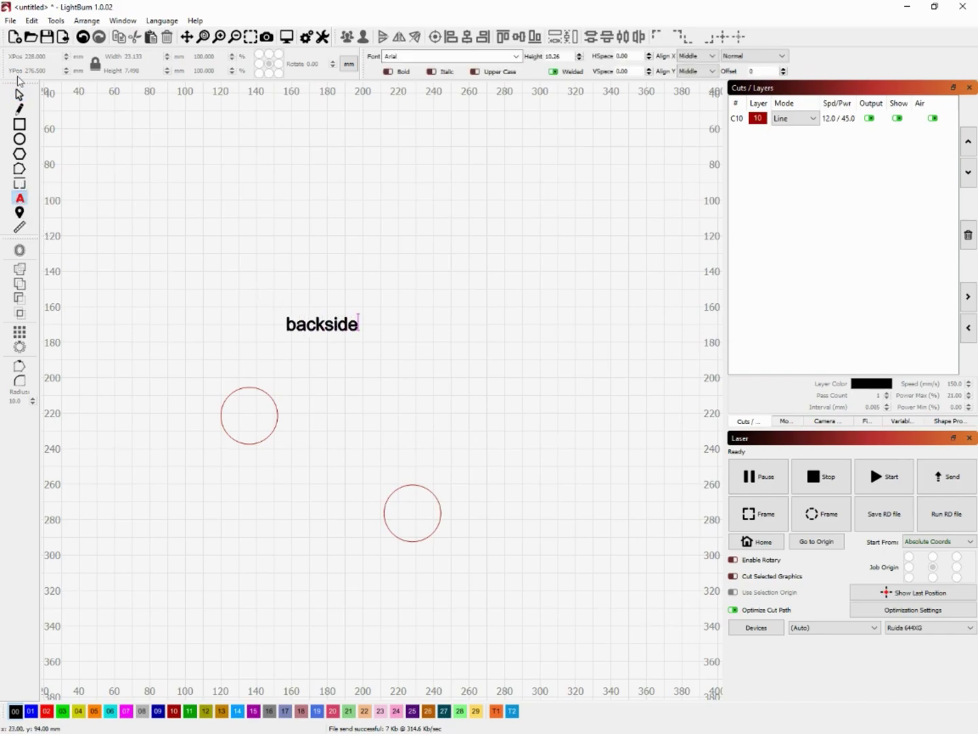
pyautogui.click(19, 95)
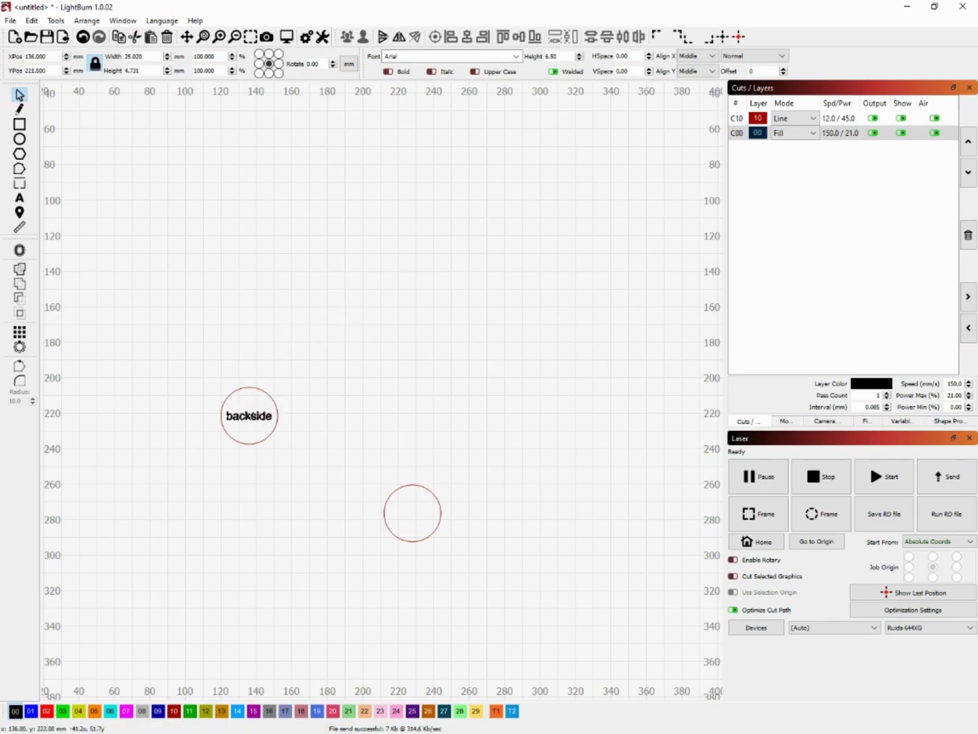
pyautogui.rightClick(248, 416)
pyautogui.click(283, 467)
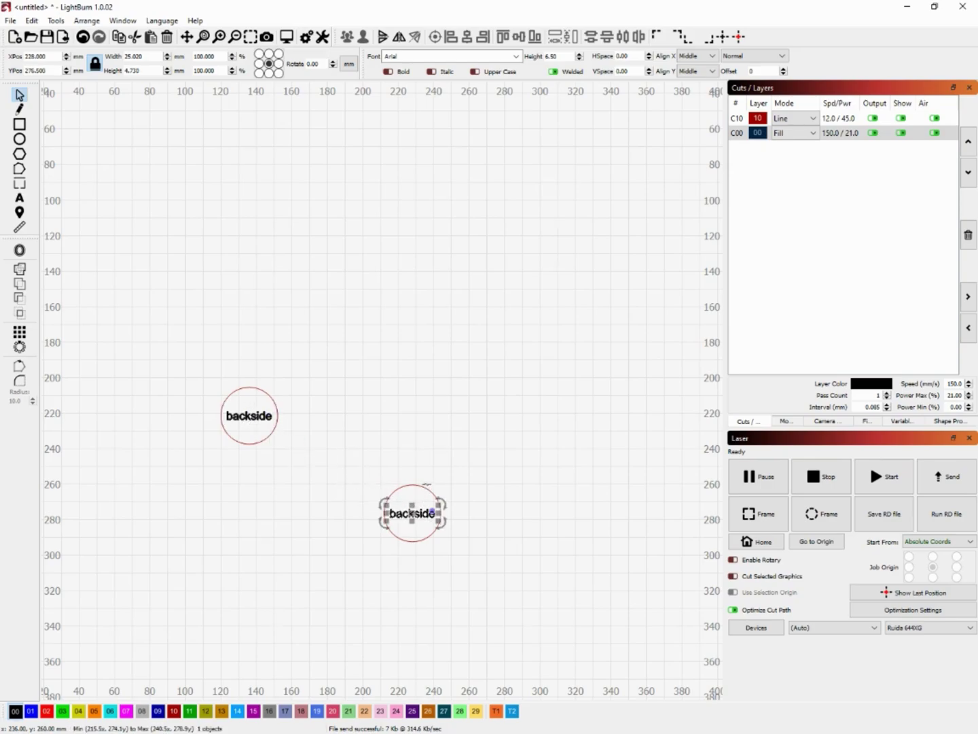
pyautogui.click(435, 473)
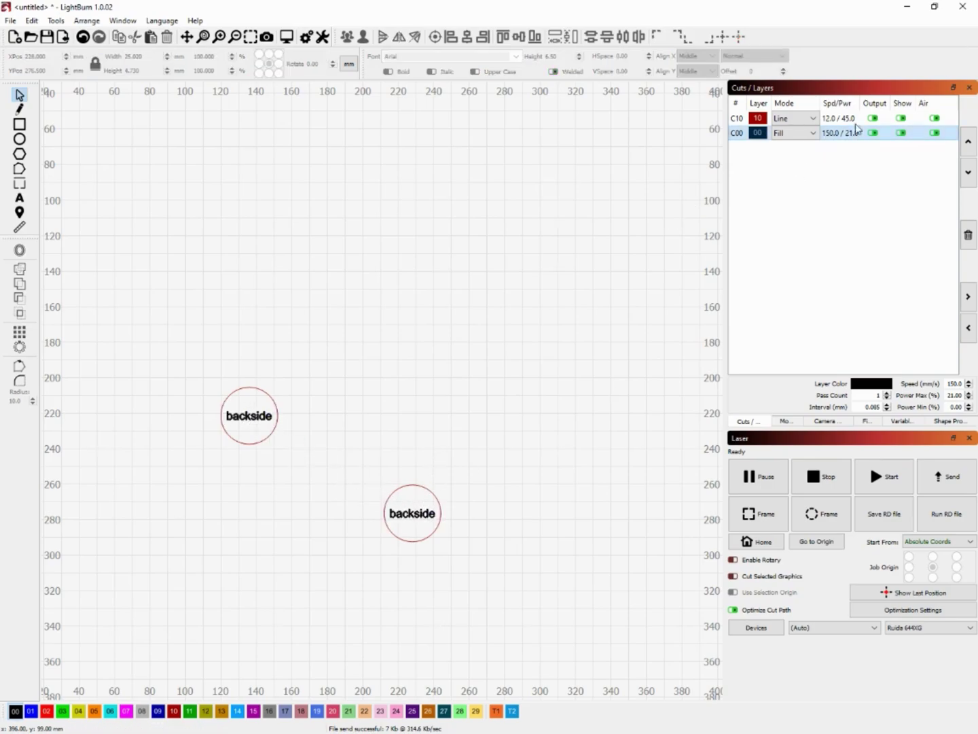
pyautogui.click(873, 119)
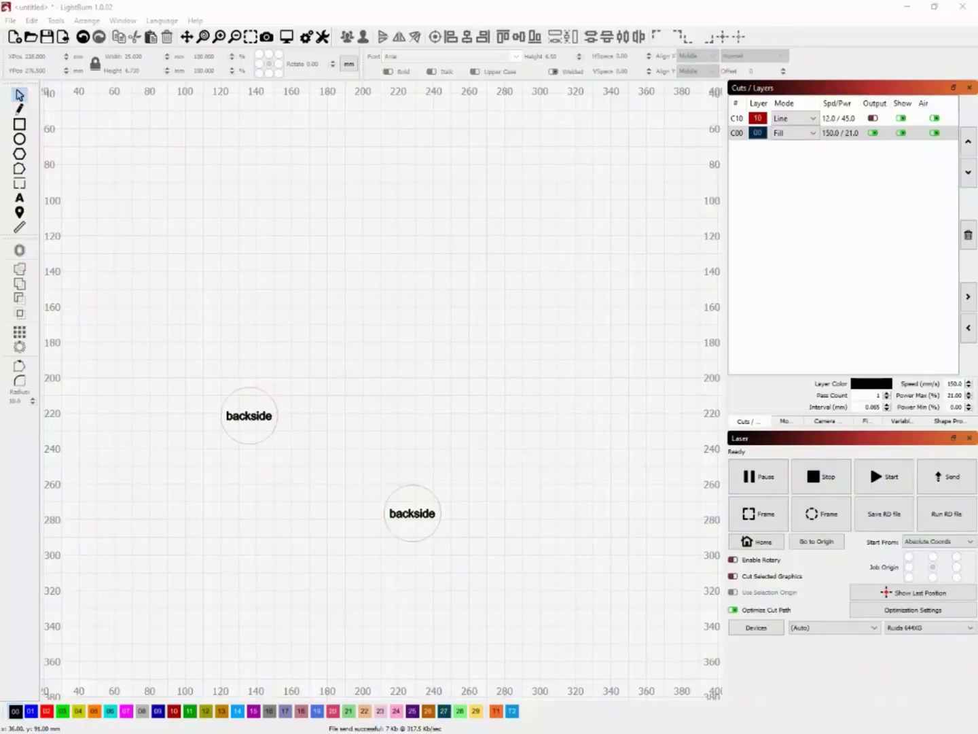
# - Draw a 54.3 mm circle on red layer 02 and move it between the backside circles
pyautogui.click(20, 141)
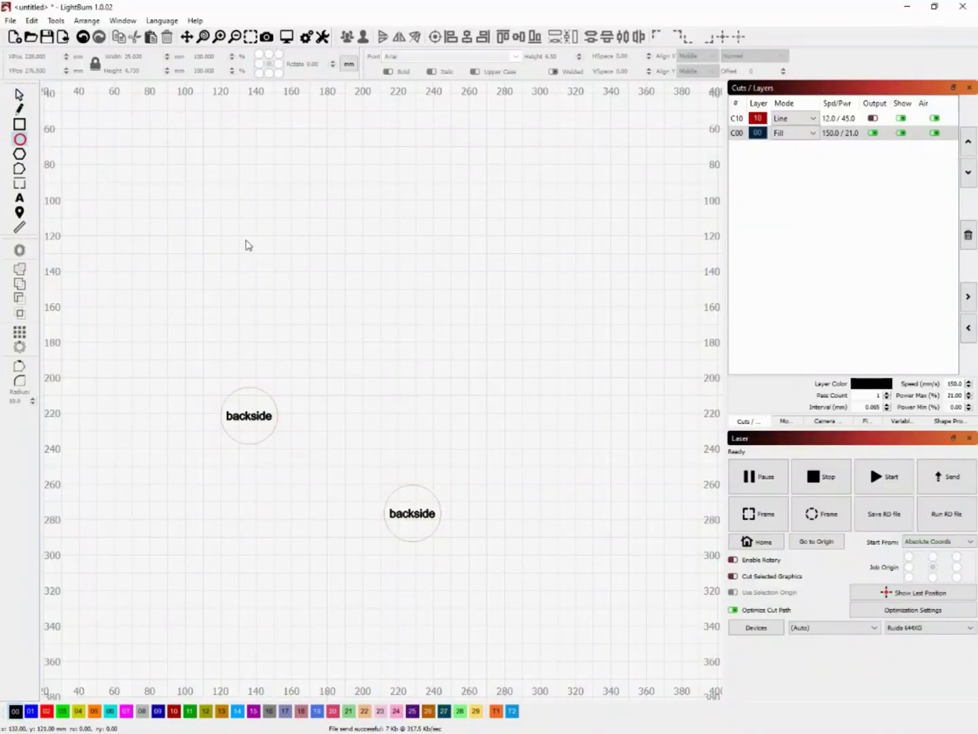
pyautogui.moveTo(286, 262); pyautogui.dragTo(324, 299)
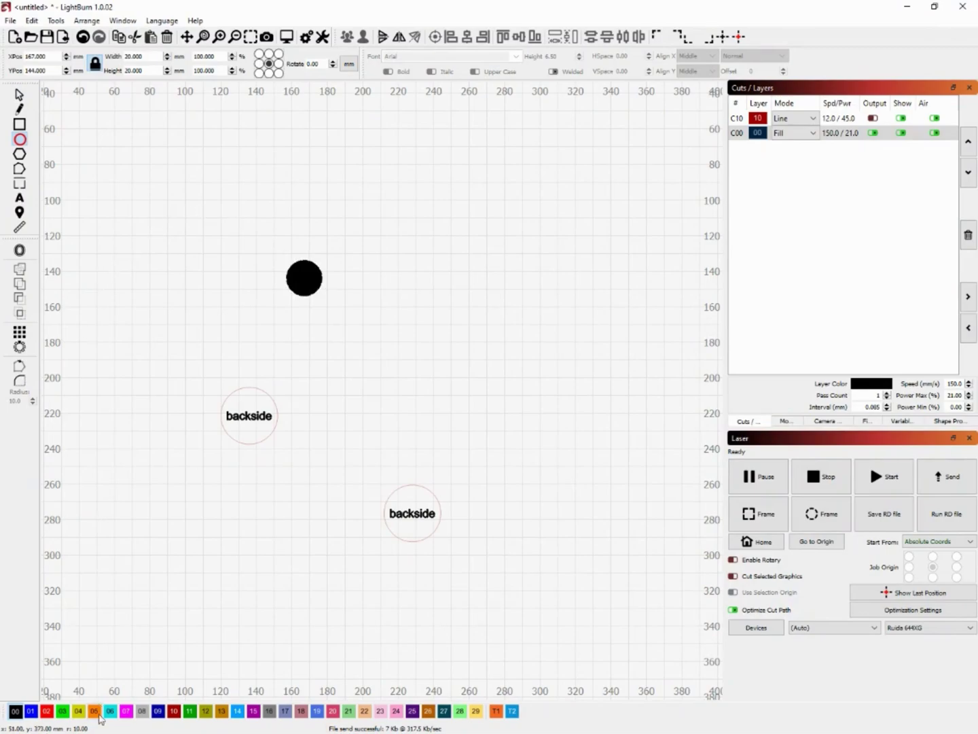
pyautogui.click(46, 710)
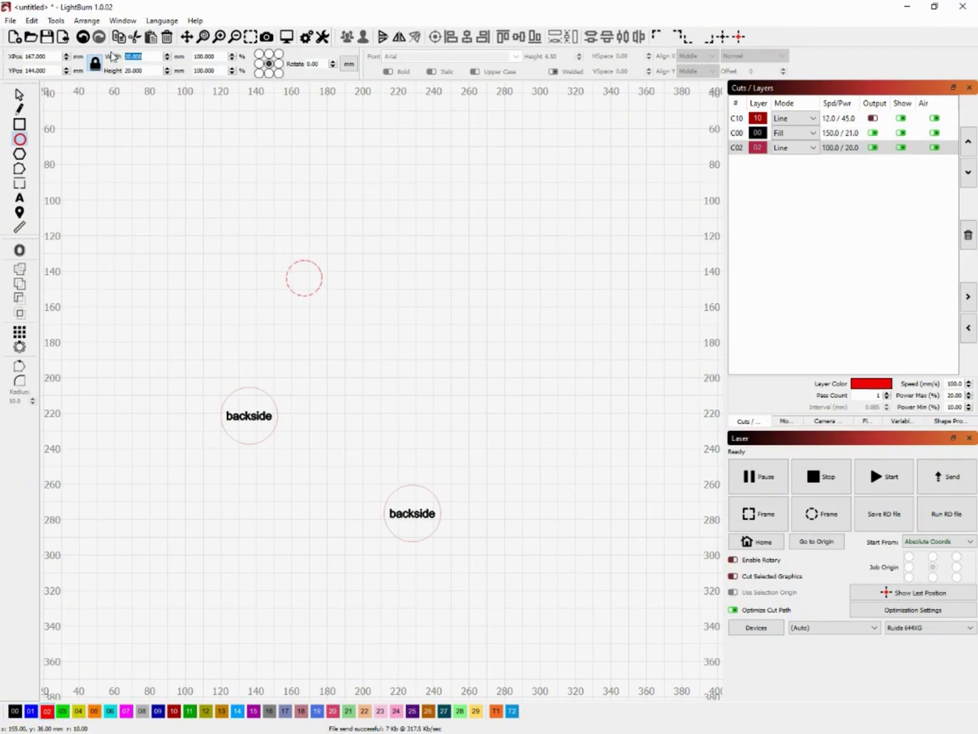
pyautogui.press('Return')
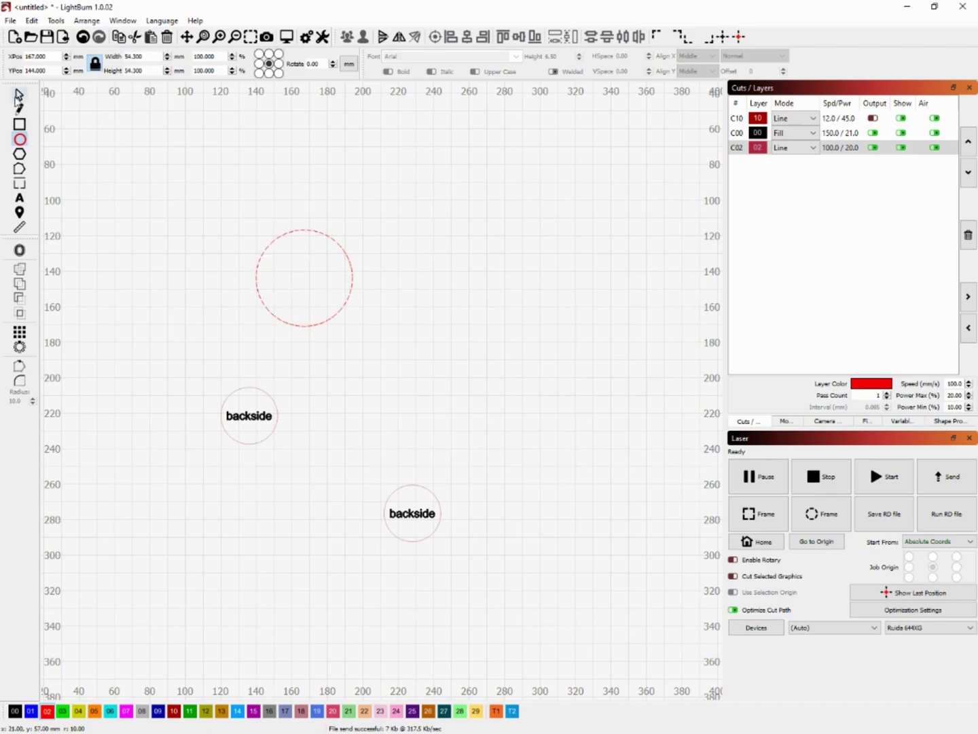
pyautogui.click(20, 96)
pyautogui.moveTo(307, 277); pyautogui.dragTo(319, 478)
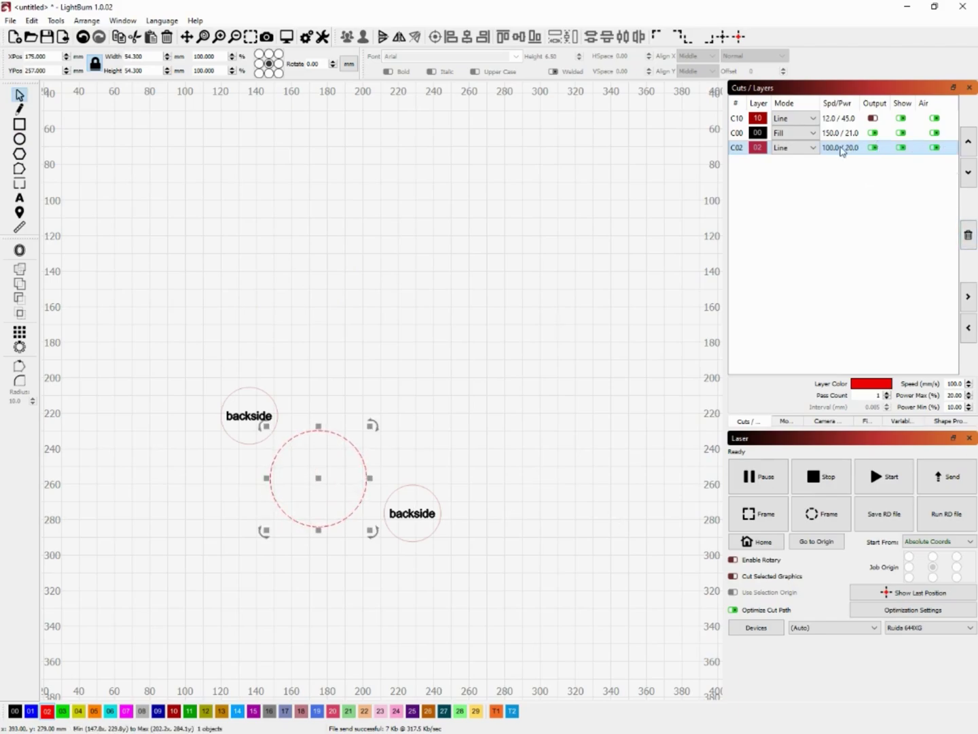
# - Give layer C02 speed 12 and max power 45, and turn off output for layer C00
pyautogui.doubleClick(846, 148)
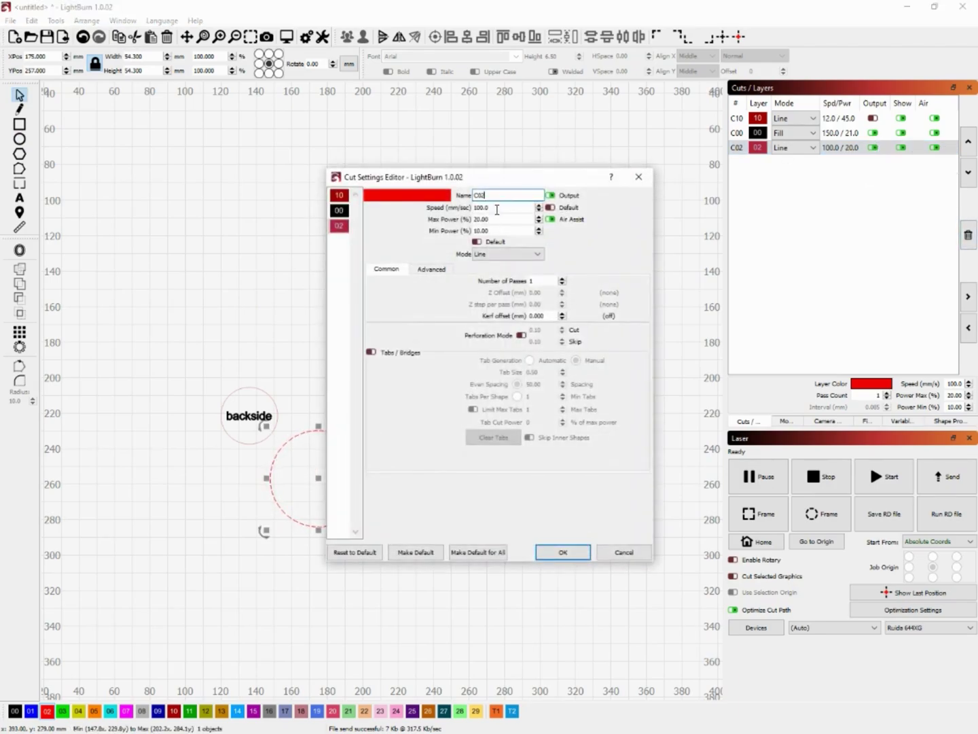
pyautogui.write('12')
pyautogui.write('45')
pyautogui.click(565, 553)
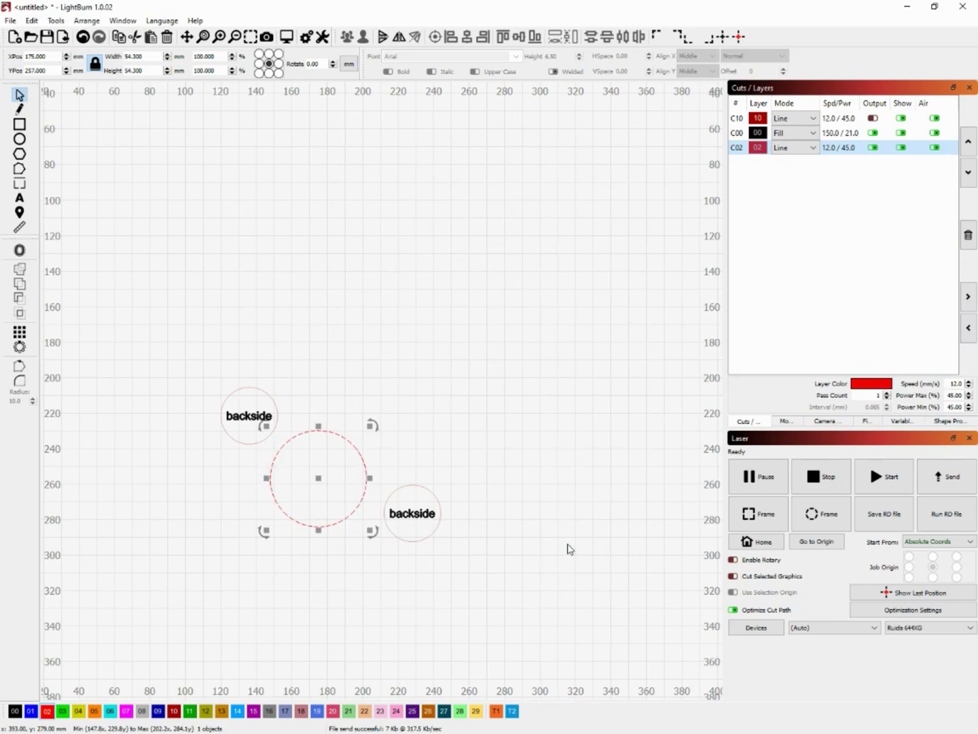
pyautogui.click(873, 134)
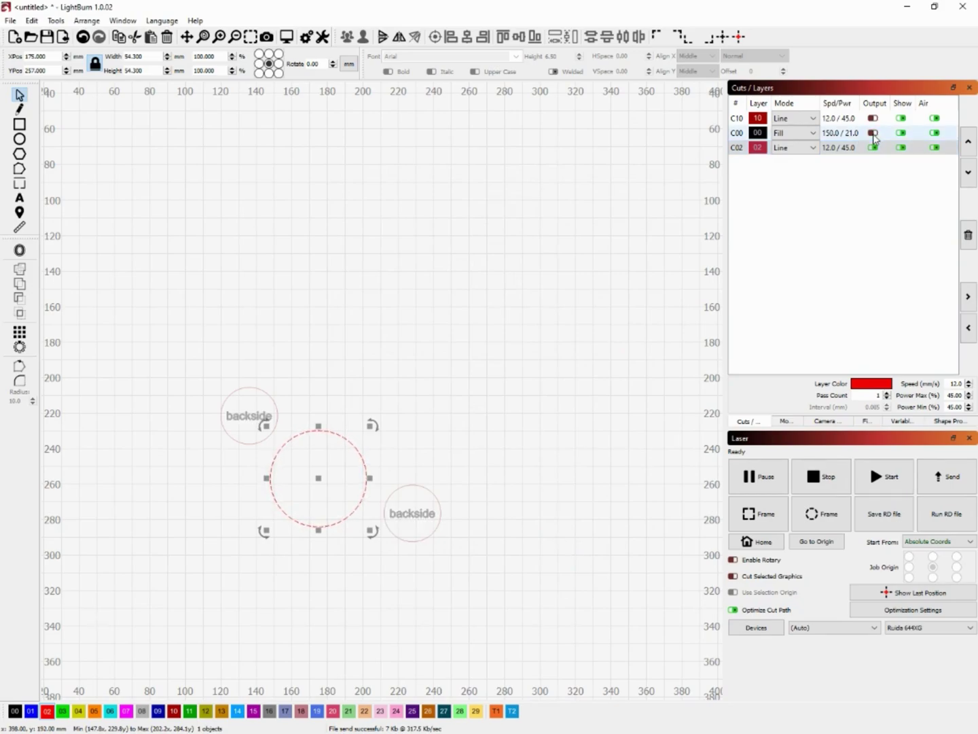
pyautogui.click(400, 455)
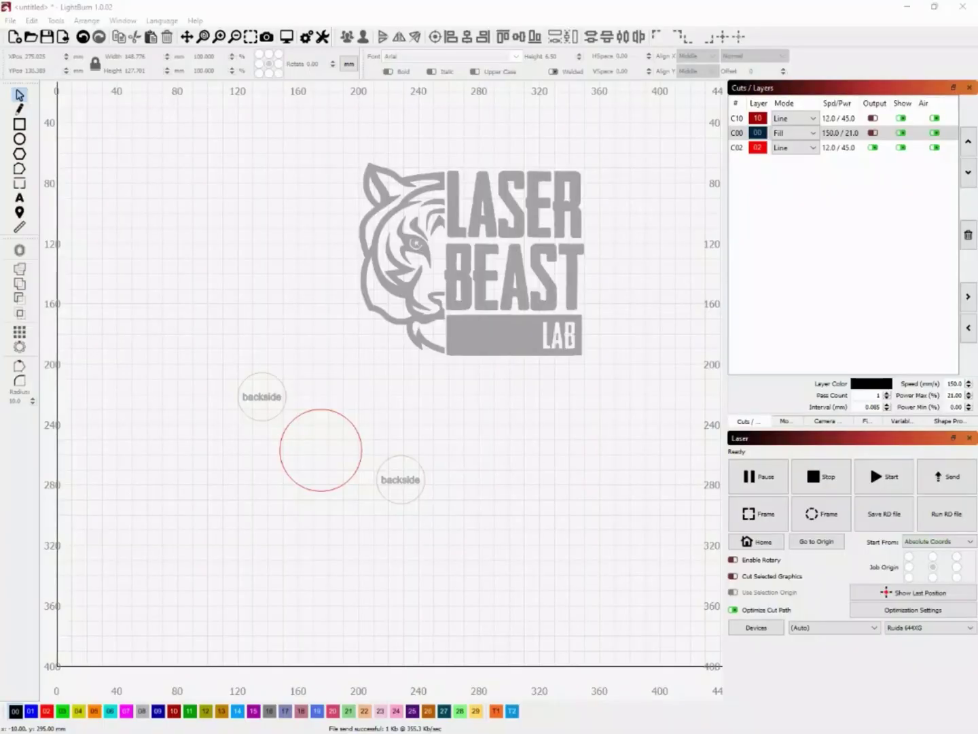
# - Delete the left and right 'backside' texts
pyautogui.click(510, 205)
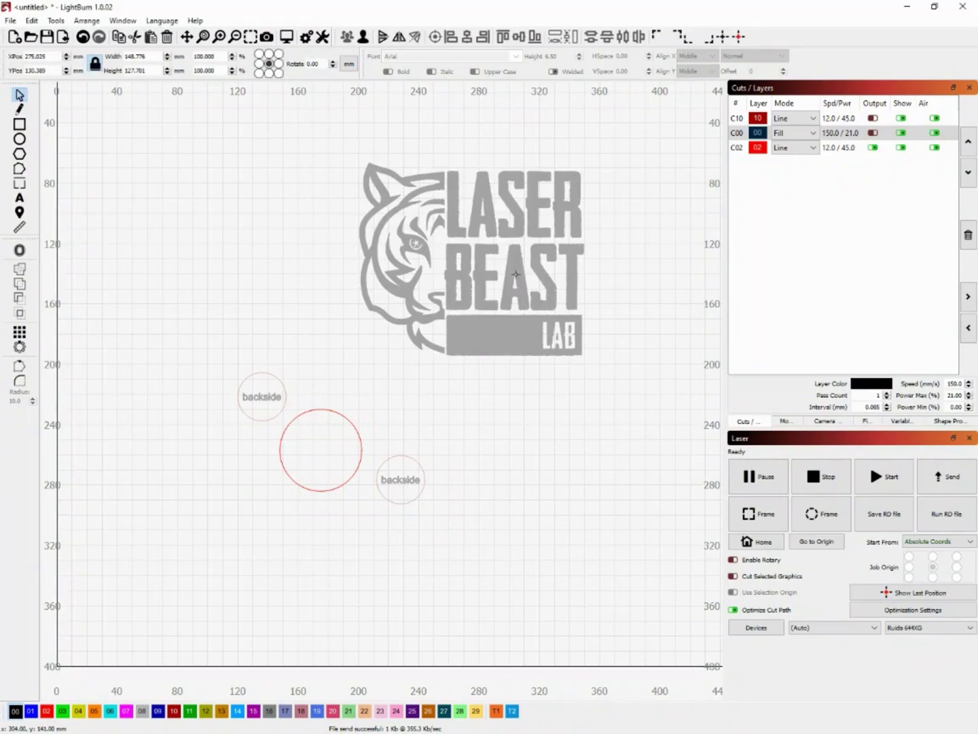
pyautogui.scroll(4, 510, 205)
pyautogui.scroll(-3, 494, 230)
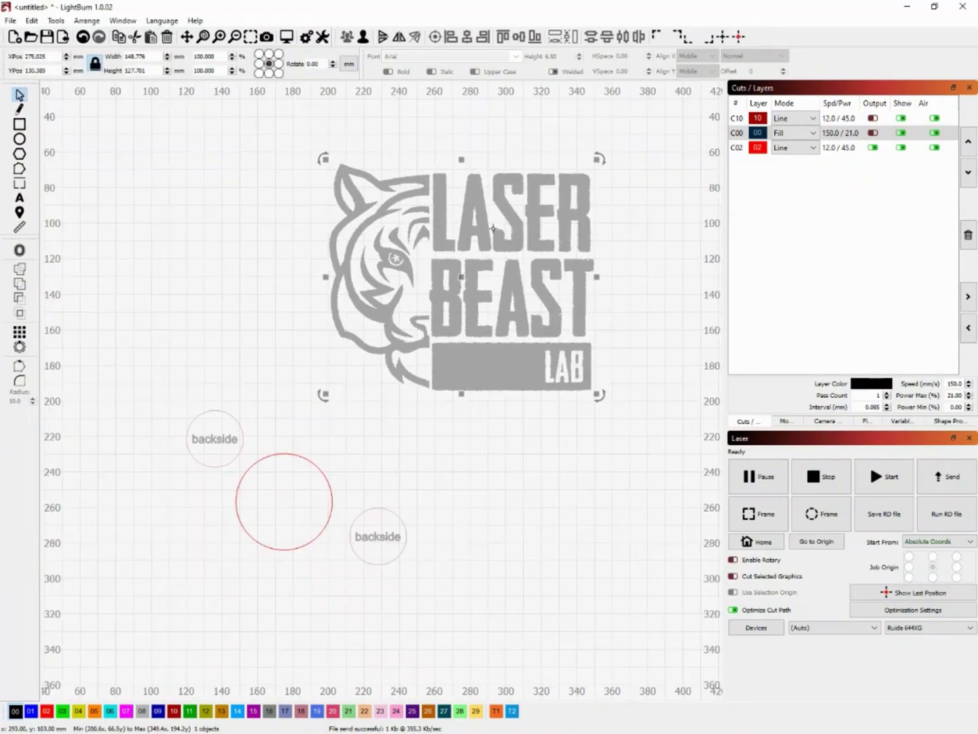
pyautogui.click(224, 438)
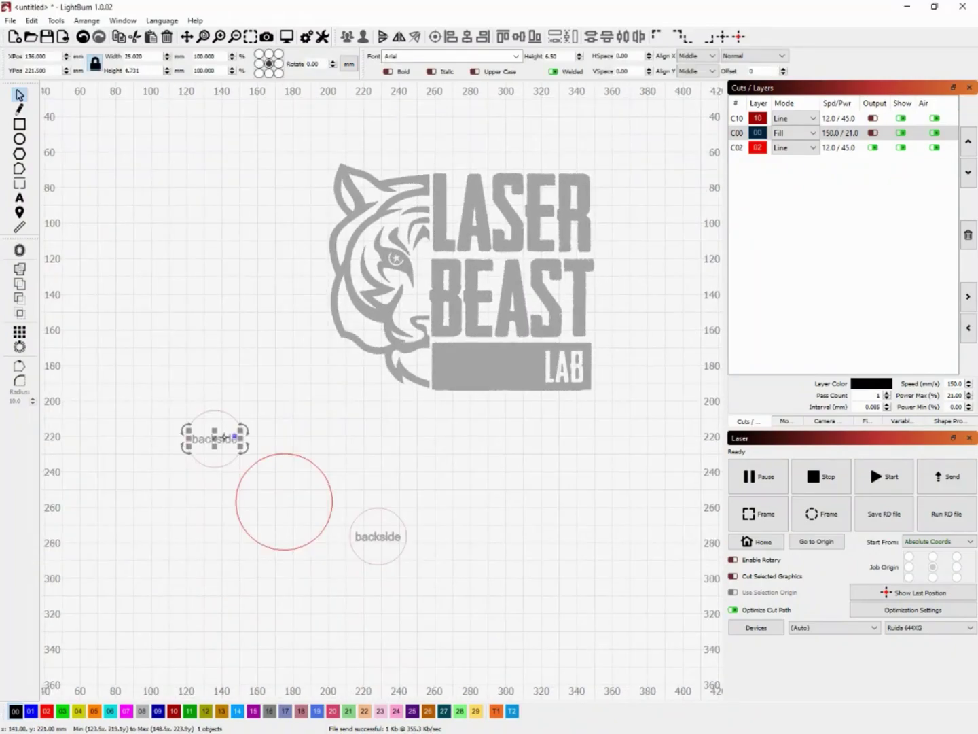
pyautogui.press('Delete')
pyautogui.click(385, 537)
pyautogui.press('Delete')
# - Resize the Laser Beast Lab logo to 34 mm wide, re-enable layer C00 output, and center it in the large circle
pyautogui.click(563, 198)
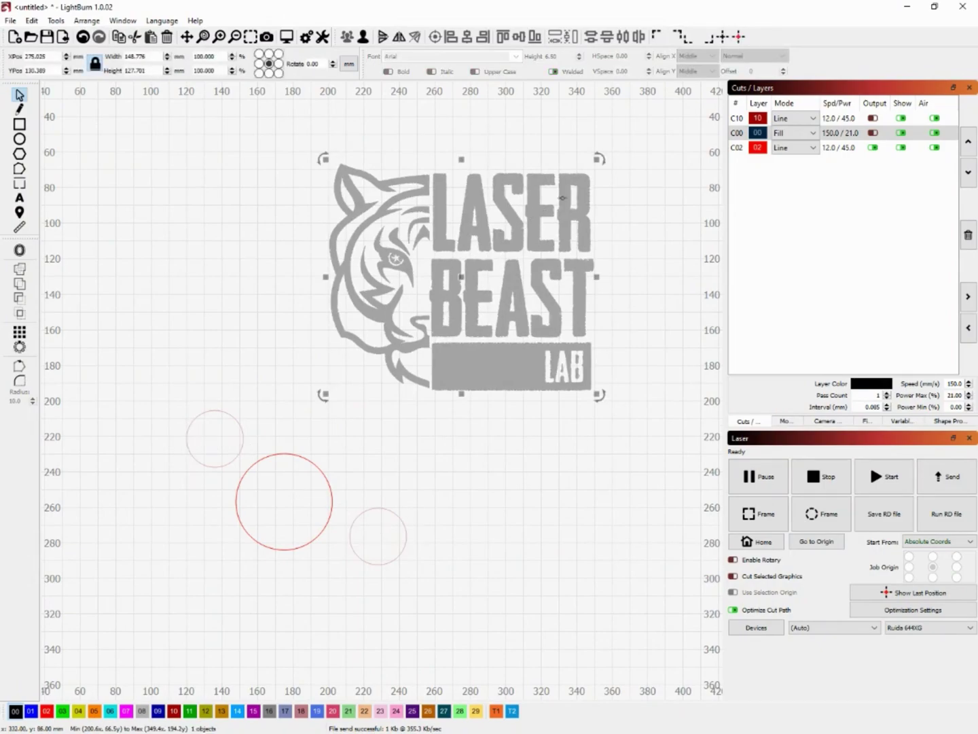
pyautogui.moveTo(154, 58); pyautogui.dragTo(94, 59)
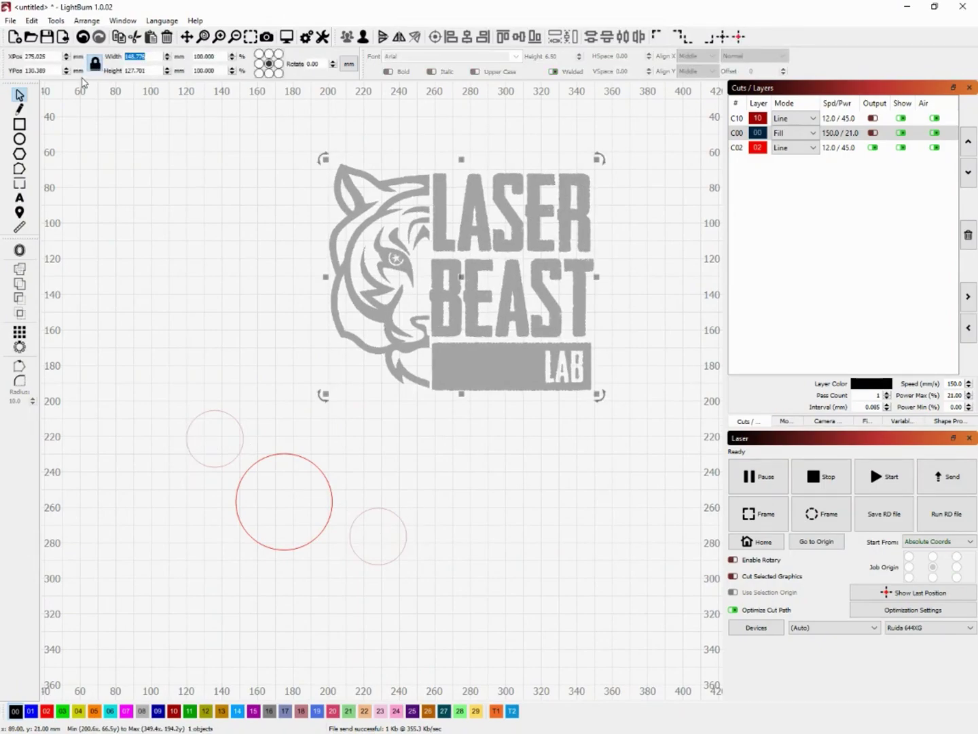
pyautogui.write('34')
pyautogui.press('Return')
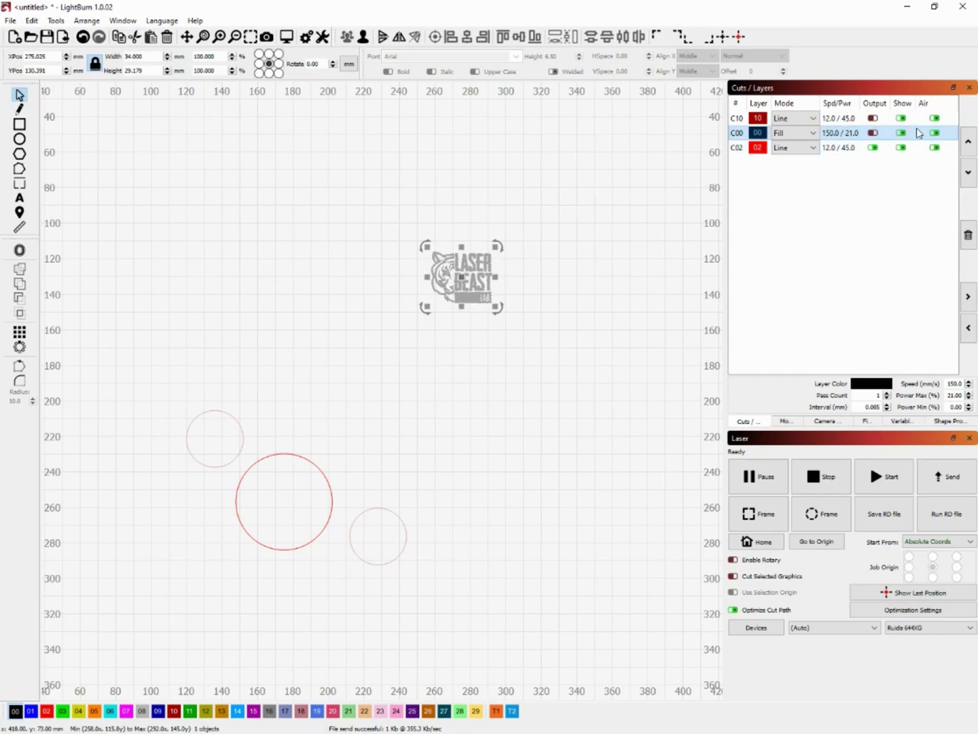
pyautogui.click(874, 133)
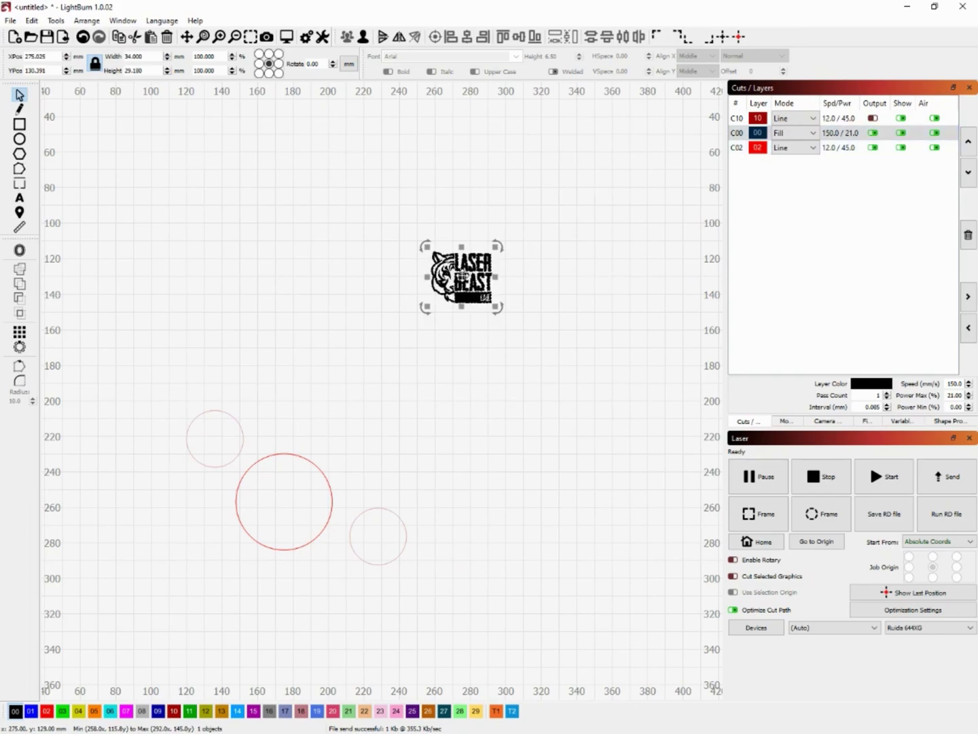
pyautogui.moveTo(461, 278); pyautogui.dragTo(283, 502)
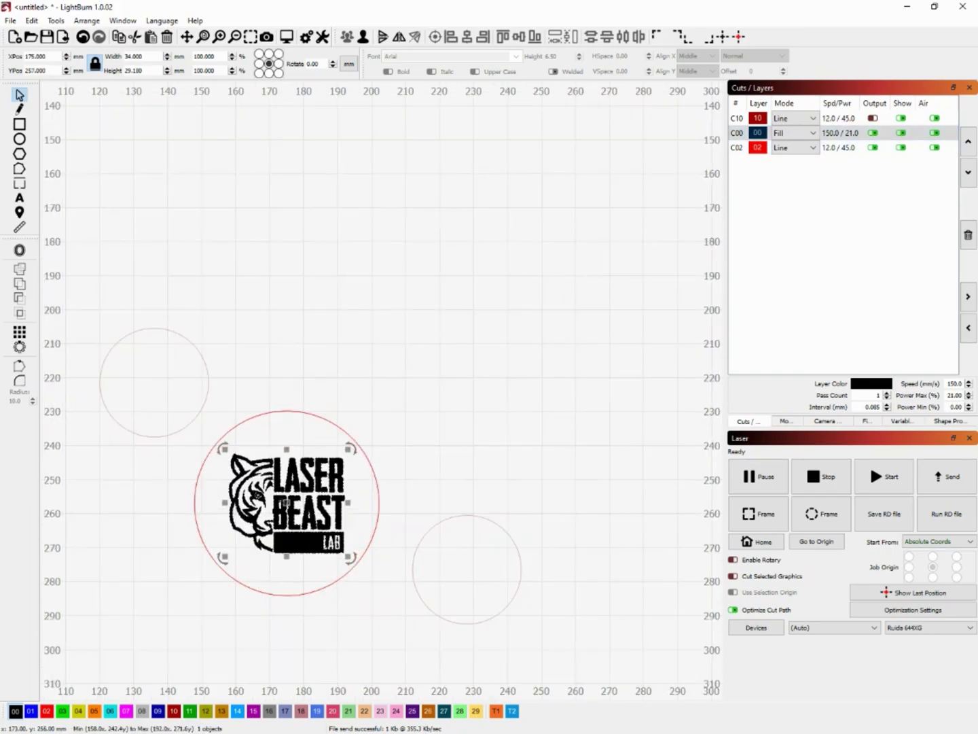
# - Set layer C00 max power to 18 and turn off output for circle layer C02
pyautogui.scroll(3, 284, 502)
pyautogui.click(379, 409)
pyautogui.click(307, 488)
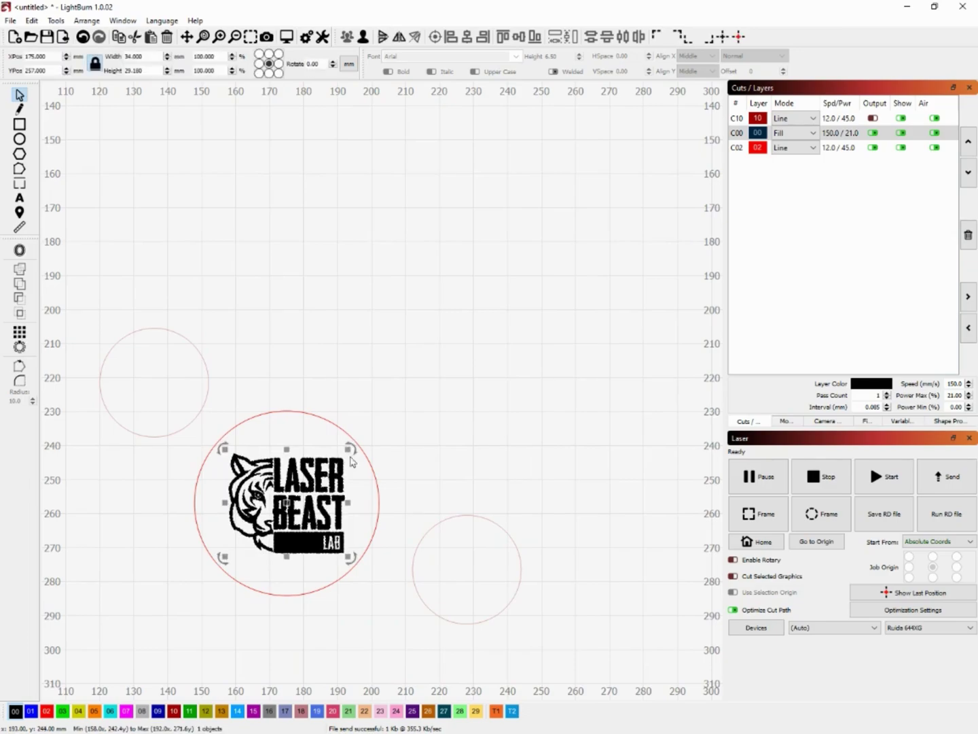
pyautogui.doubleClick(853, 137)
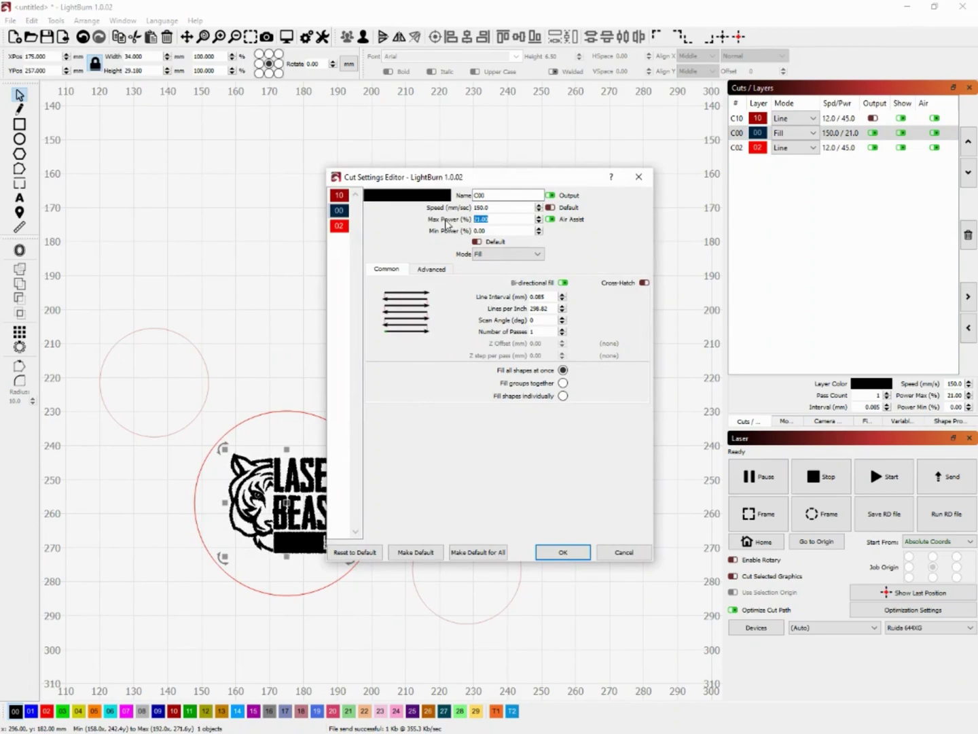
pyautogui.click(569, 551)
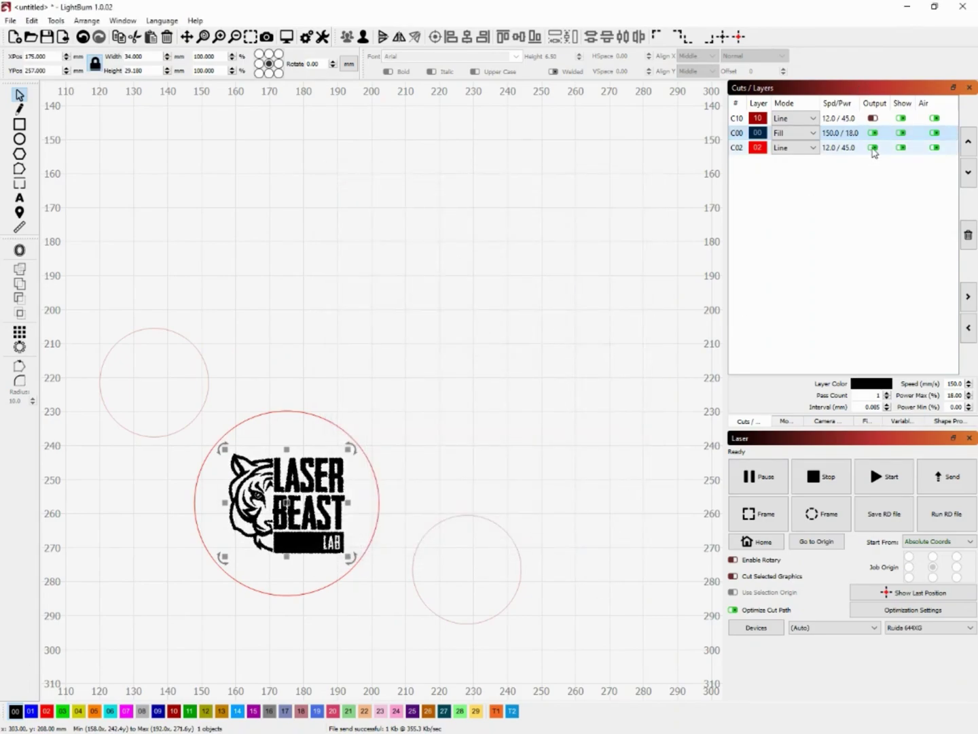
pyautogui.click(874, 149)
pyautogui.click(457, 337)
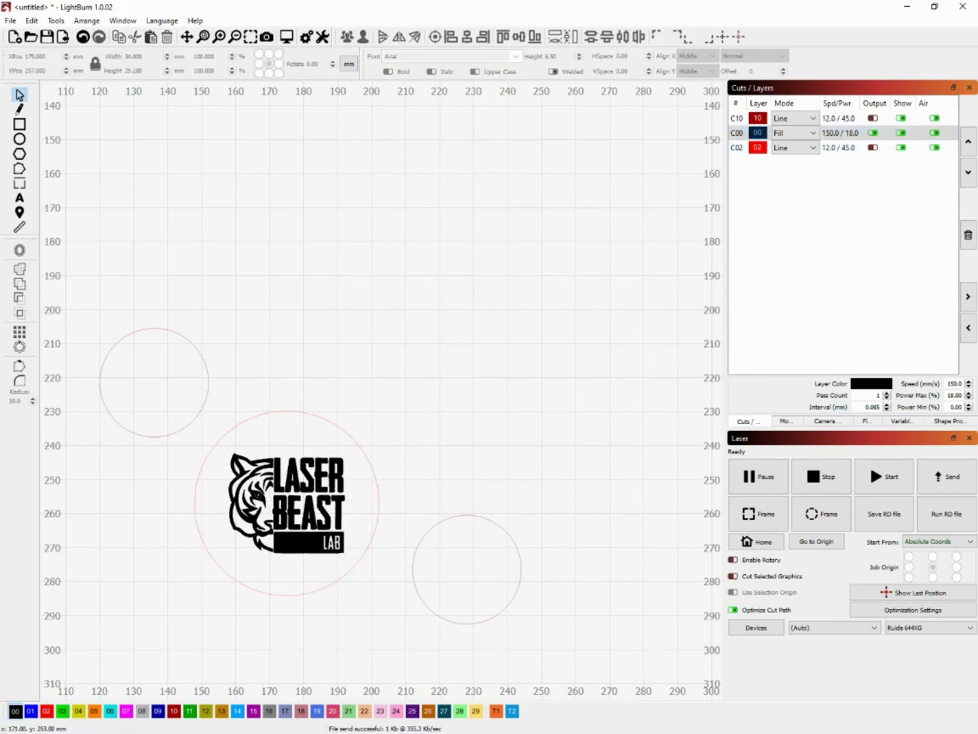
# - Start the engraving job for the logo
pyautogui.scroll(3, 265, 520)
pyautogui.scroll(1, 267, 523)
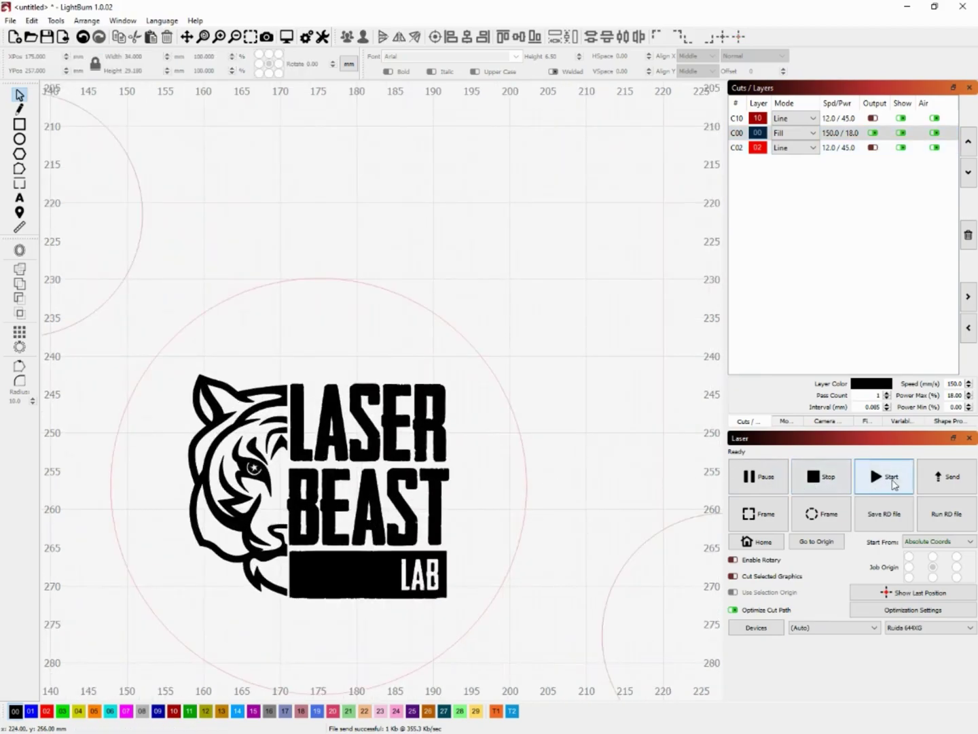
pyautogui.click(892, 478)
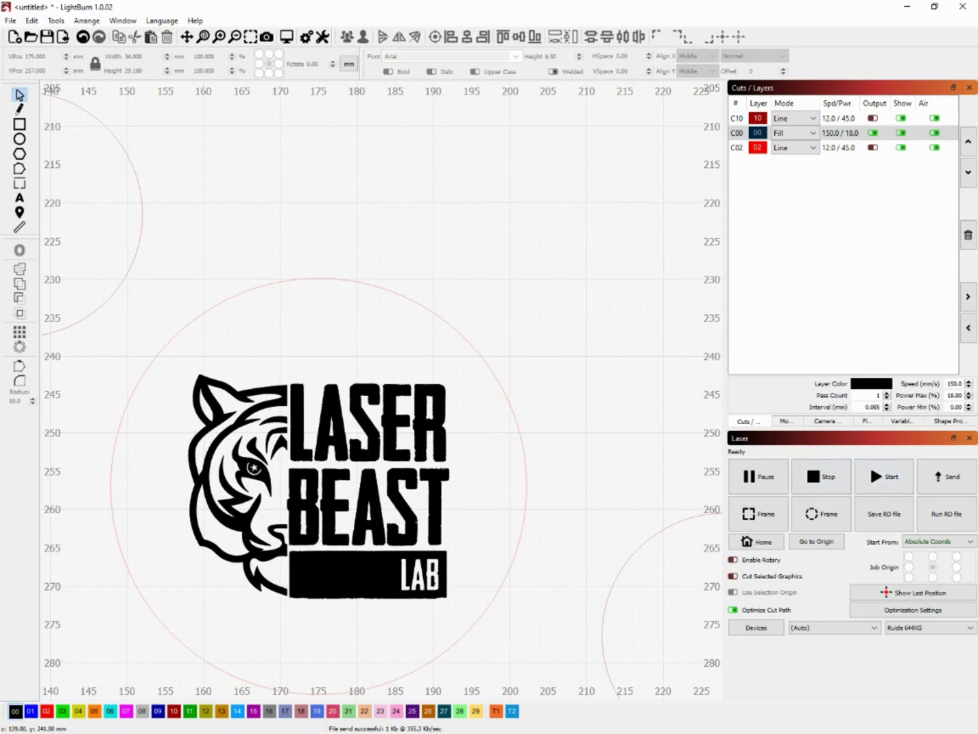